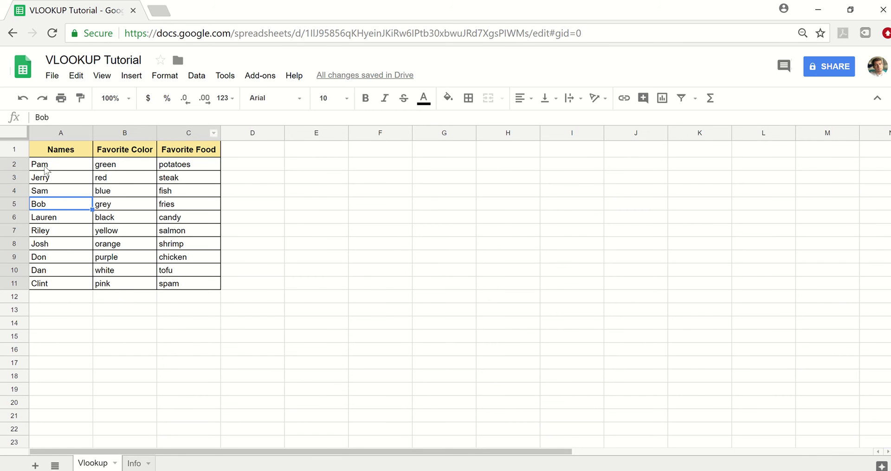
# Compare the source table on the Vlookup sheet with the name list and empty favorite columns on the Info sheet.
pyautogui.click(134, 462)
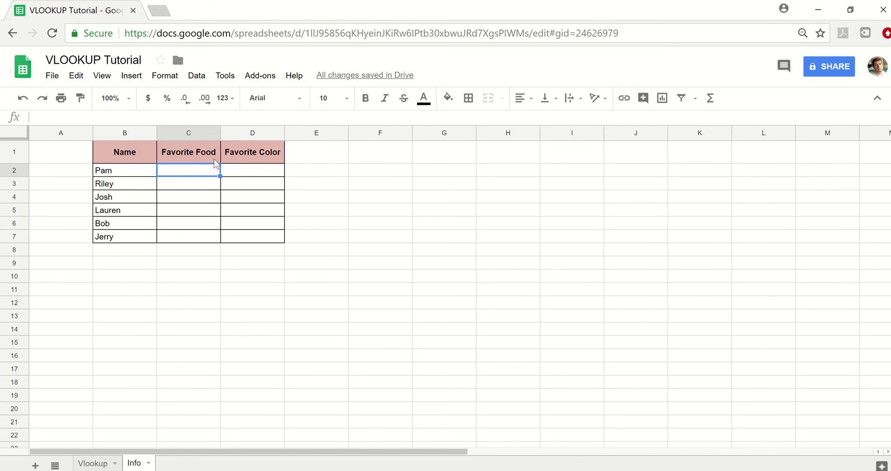
pyautogui.click(101, 466)
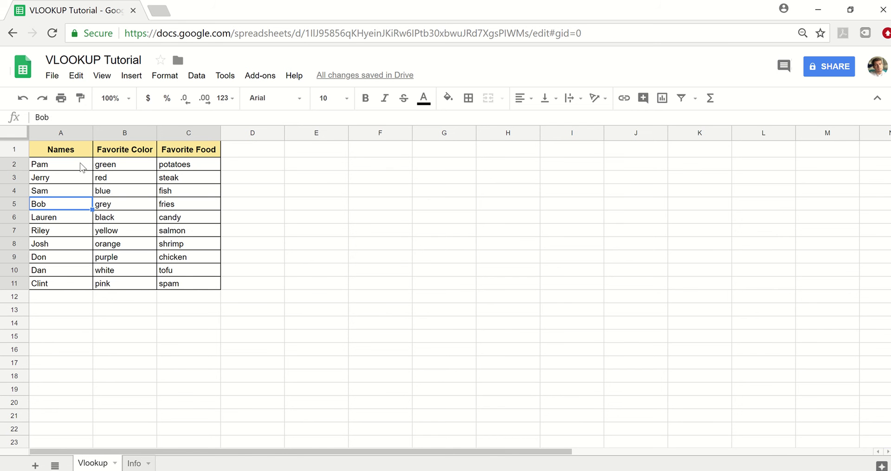
pyautogui.click(81, 165)
pyautogui.click(119, 168)
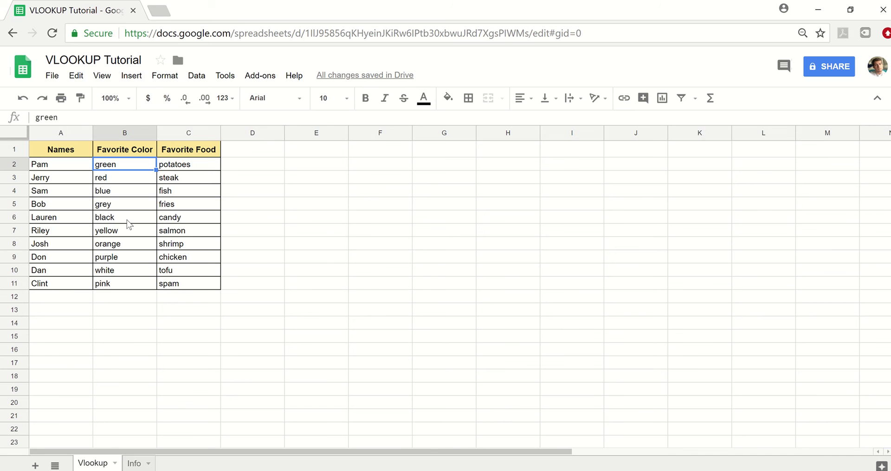
pyautogui.click(123, 463)
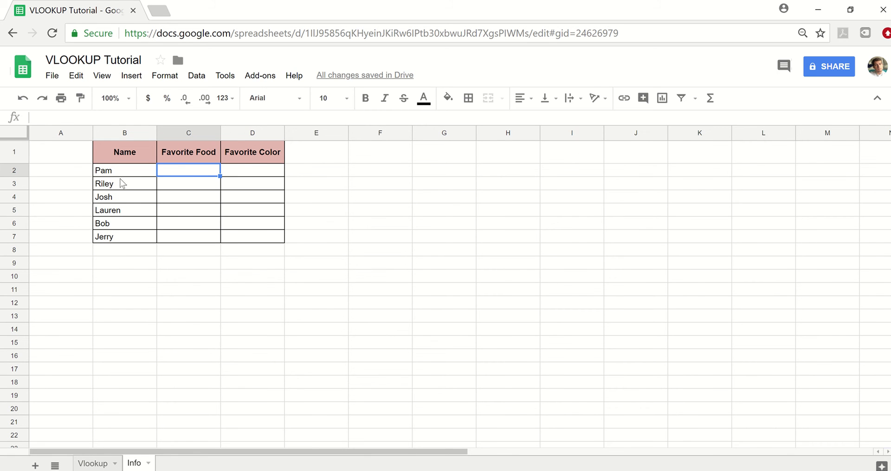
pyautogui.moveTo(114, 171); pyautogui.dragTo(113, 237)
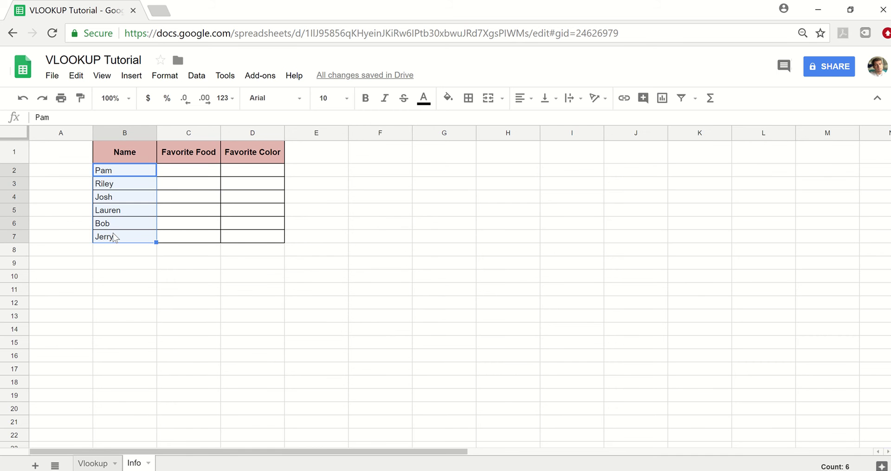
# Start a VLOOKUP formula in cell C2 of the Info sheet with B2 as the search key.
pyautogui.click(162, 171)
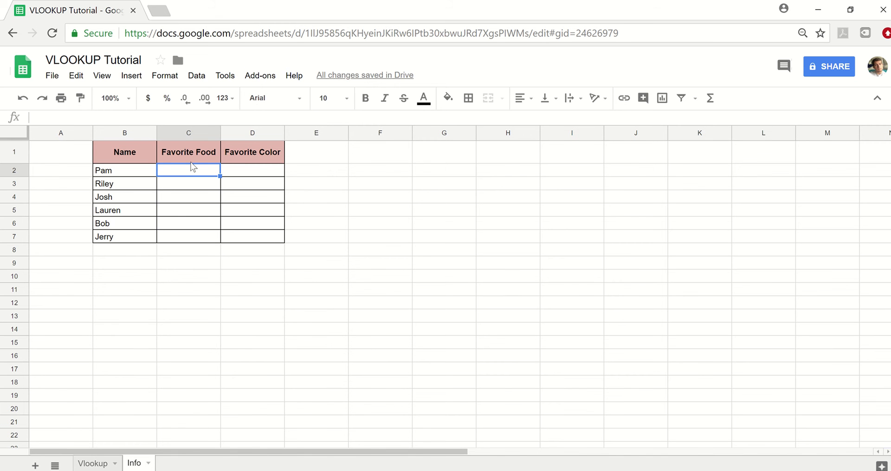
pyautogui.write('=')
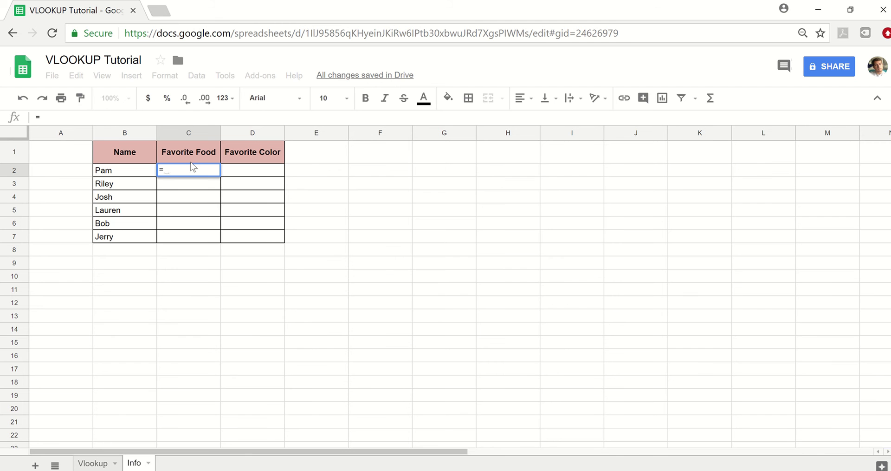
pyautogui.write('VLOOK')
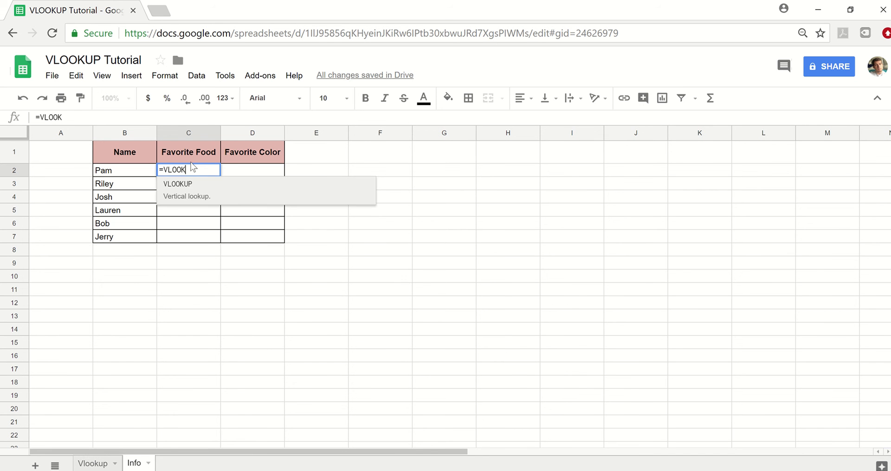
pyautogui.write('UP(B2')
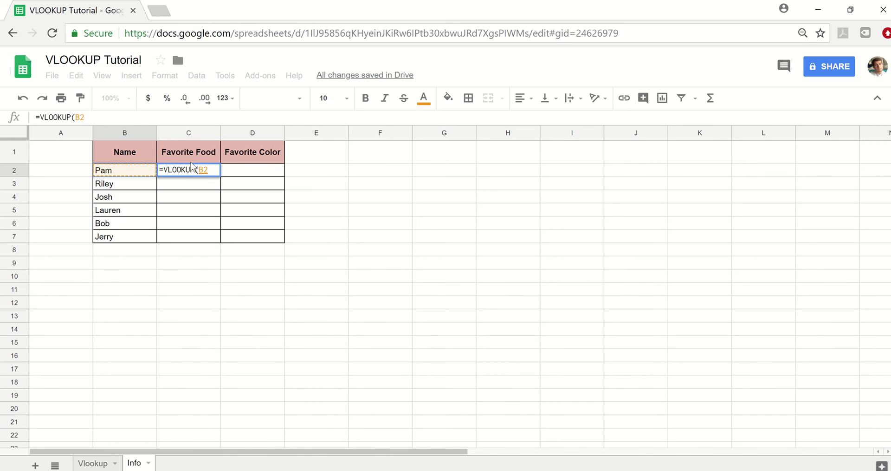
pyautogui.write(',')
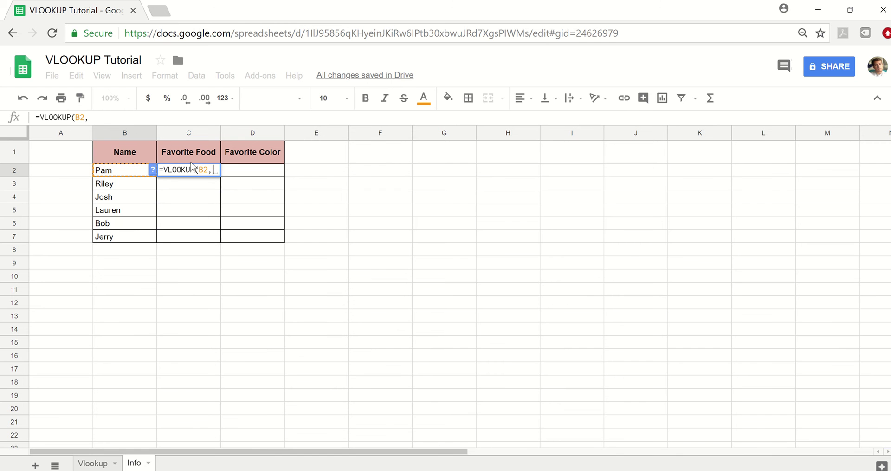
# Complete the formula with the range Vlookup!A2:C11, column index 3 and false for an exact match.
pyautogui.click(93, 463)
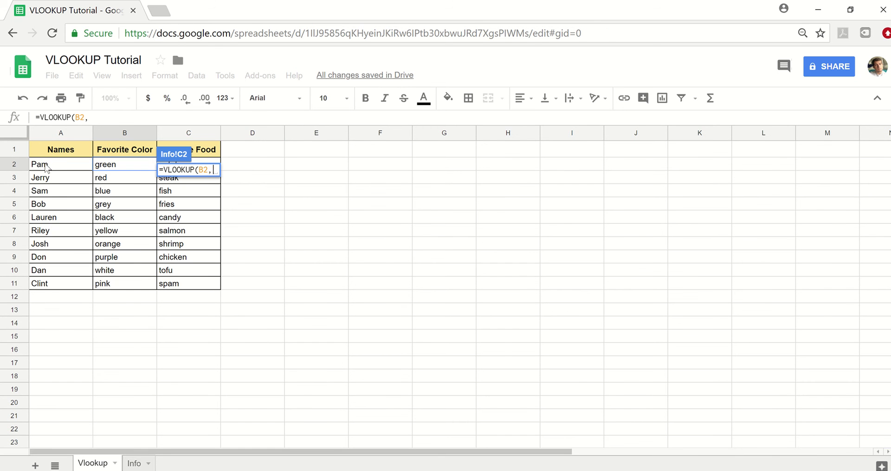
pyautogui.moveTo(49, 166); pyautogui.dragTo(188, 283)
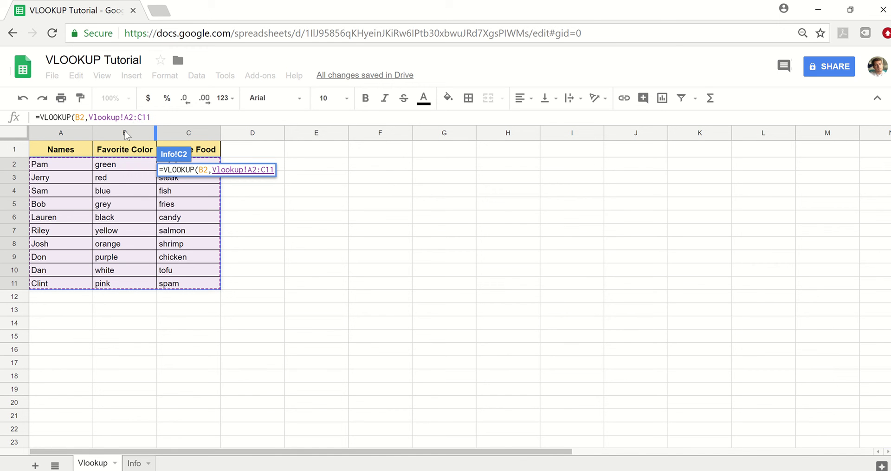
pyautogui.click(163, 120)
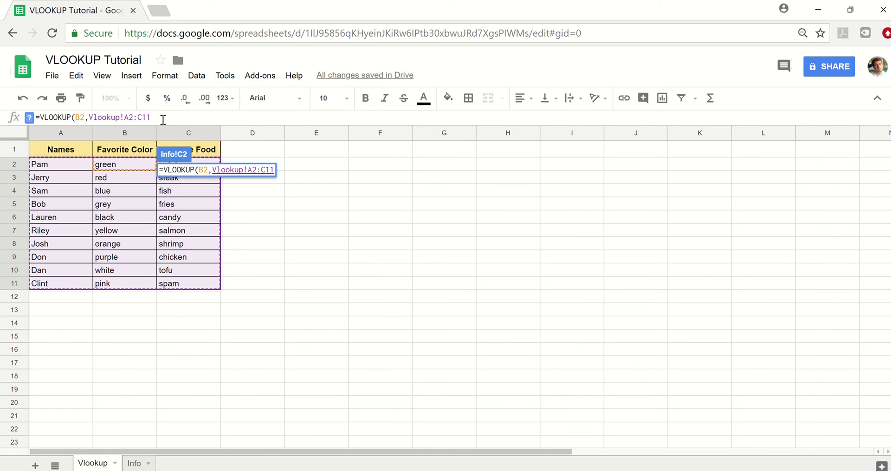
pyautogui.write(',')
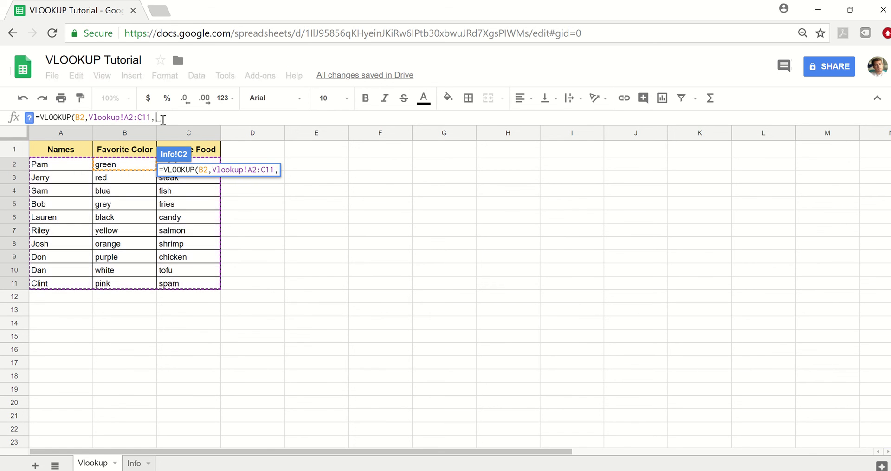
pyautogui.write('3')
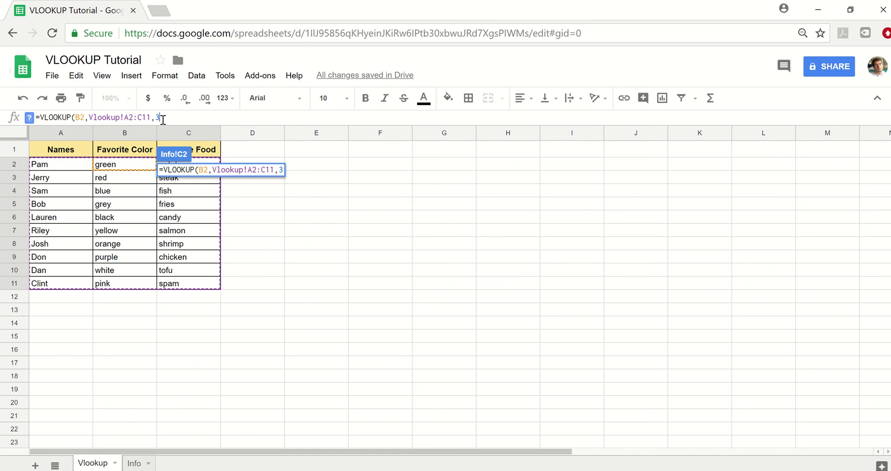
pyautogui.write(',false)')
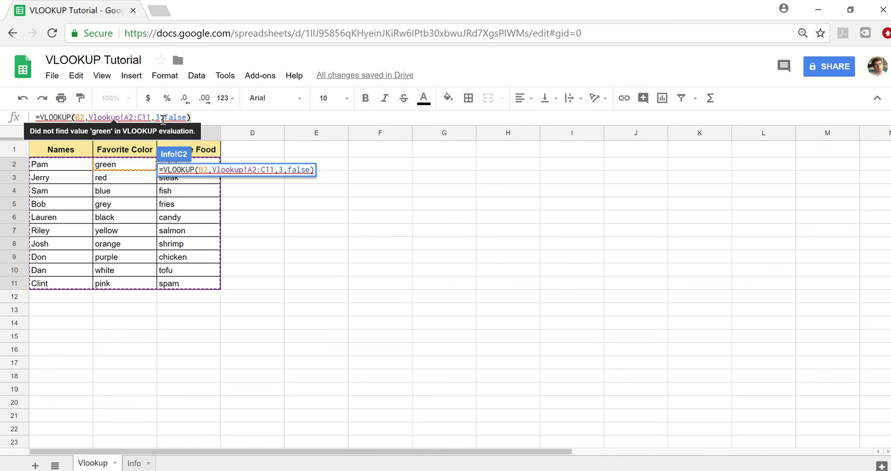
pyautogui.press('Return')
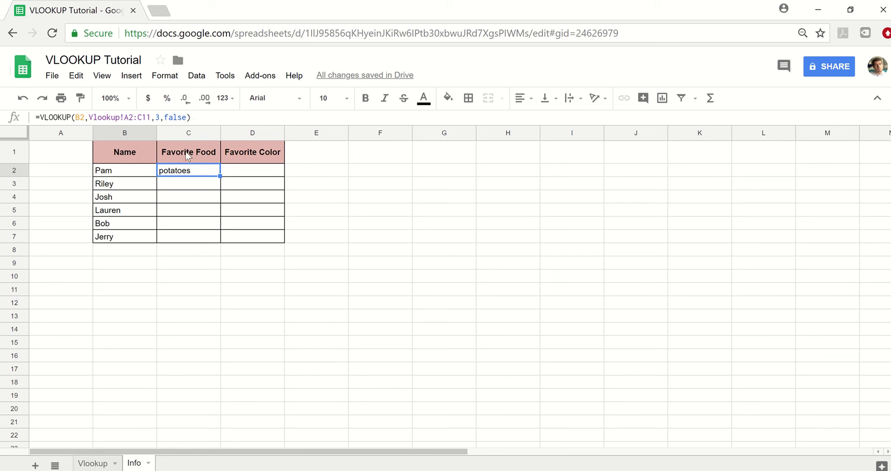
# Check the C2 result against the Vlookup sheet's table and fill the formula down through C7 on the Info sheet.
pyautogui.click(93, 463)
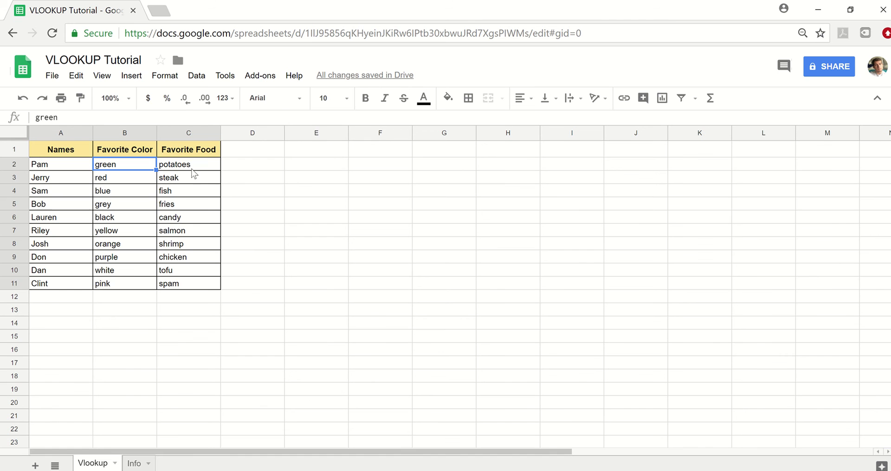
pyautogui.click(134, 463)
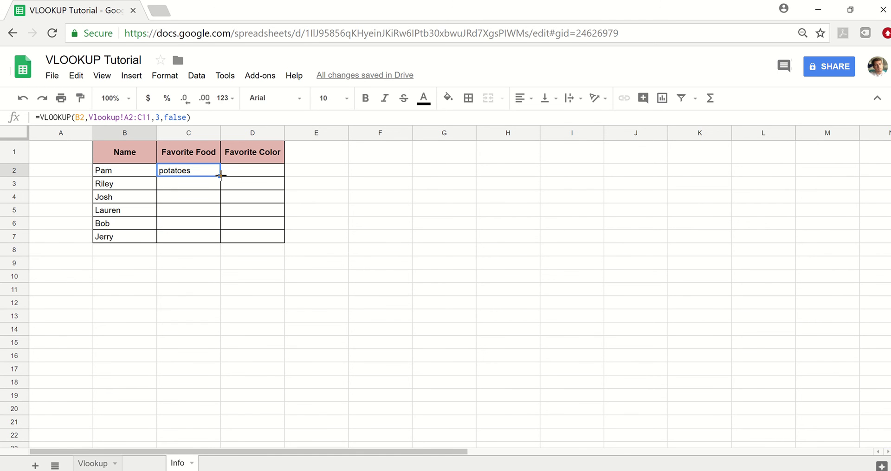
pyautogui.doubleClick(220, 175)
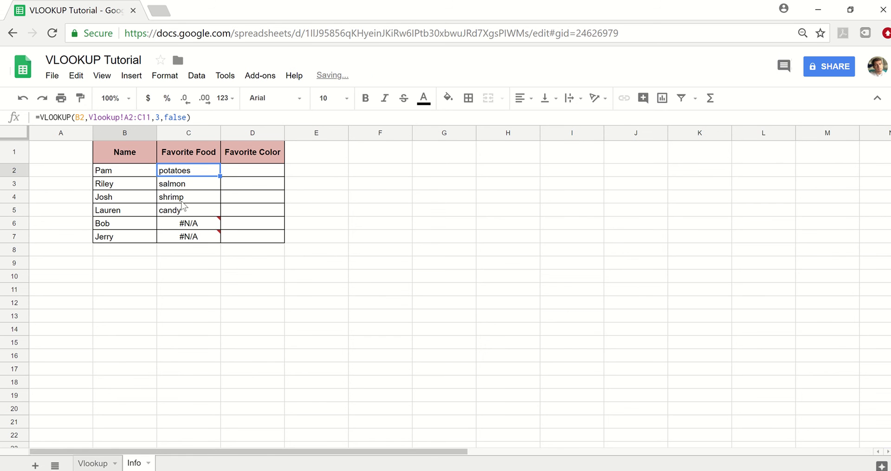
# Inspect the errors in C6 and C7 and the lookup ranges used in their formulas.
pyautogui.moveTo(185, 242)
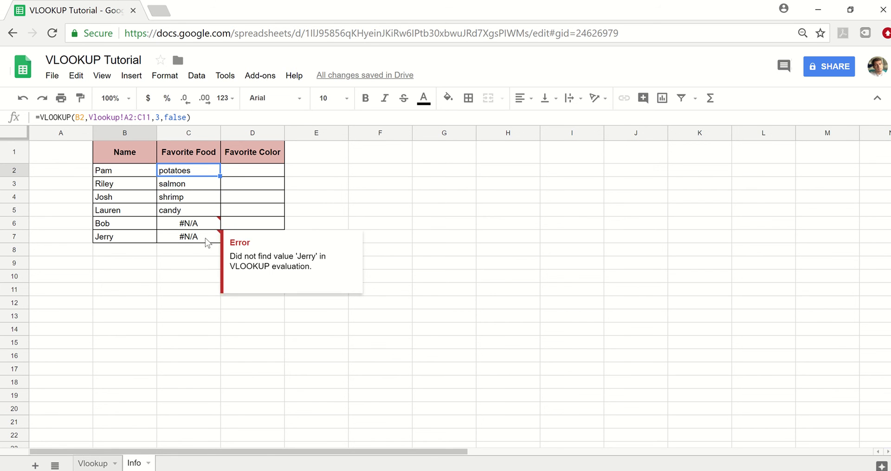
pyautogui.click(193, 225)
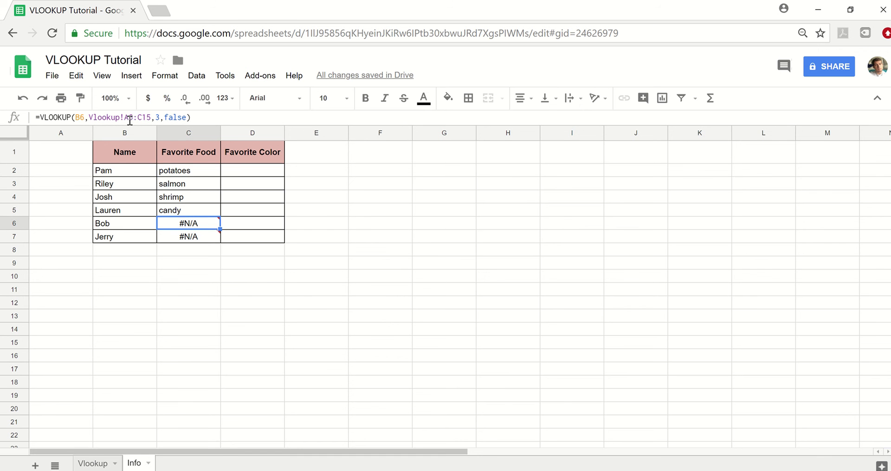
pyautogui.moveTo(125, 119); pyautogui.dragTo(151, 119)
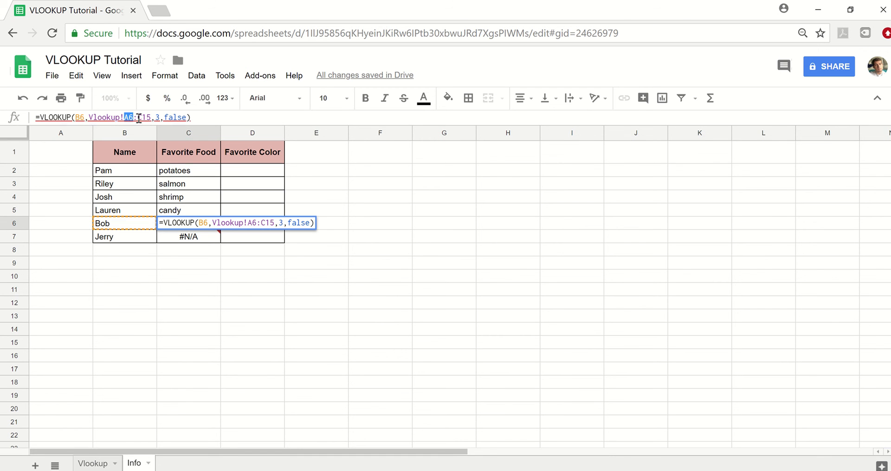
pyautogui.click(216, 116)
pyautogui.press('Return')
pyautogui.press('Return')
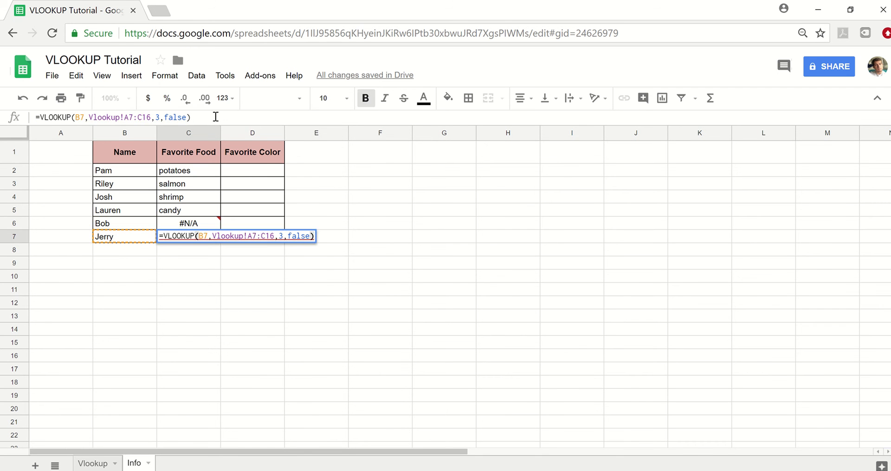
pyautogui.press('Return')
# Step through the Favorite Food formulas from C3 to C7, comparing how the lookup range shifts per row.
pyautogui.press('Up')
pyautogui.press('Up')
pyautogui.press('Up')
pyautogui.press('Up')
pyautogui.press('Up')
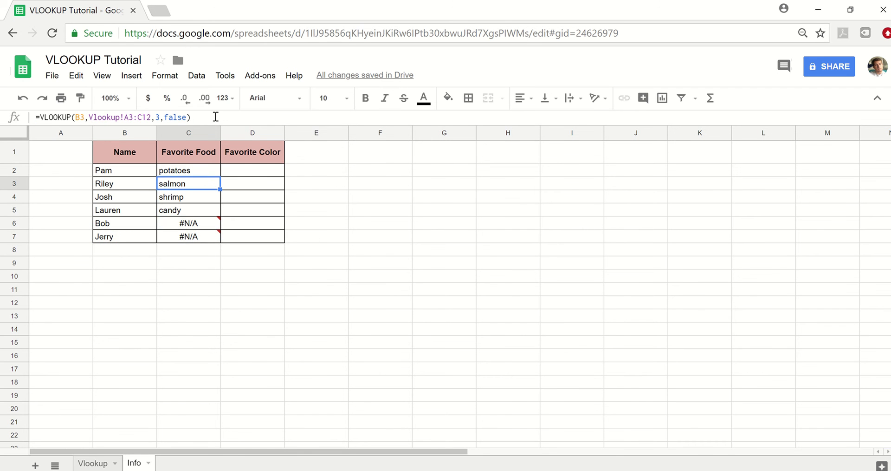
pyautogui.press('Down')
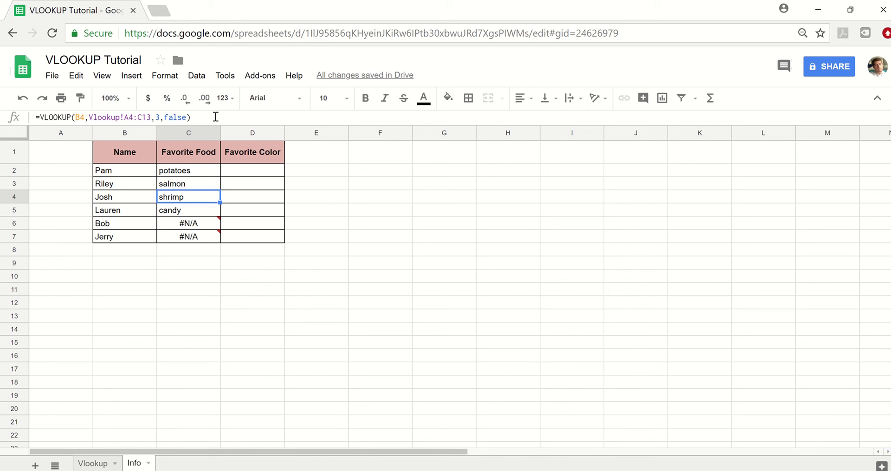
pyautogui.press('Down')
pyautogui.press('Down')
pyautogui.press('Down')
pyautogui.press('Up')
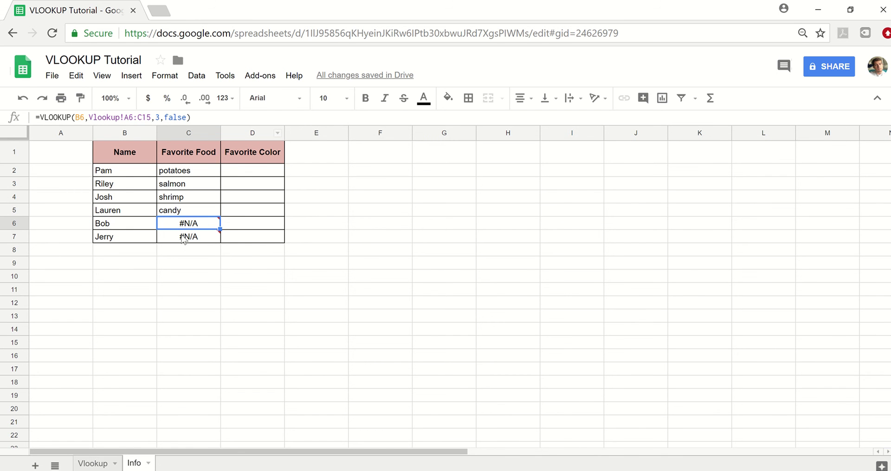
pyautogui.moveTo(202, 227)
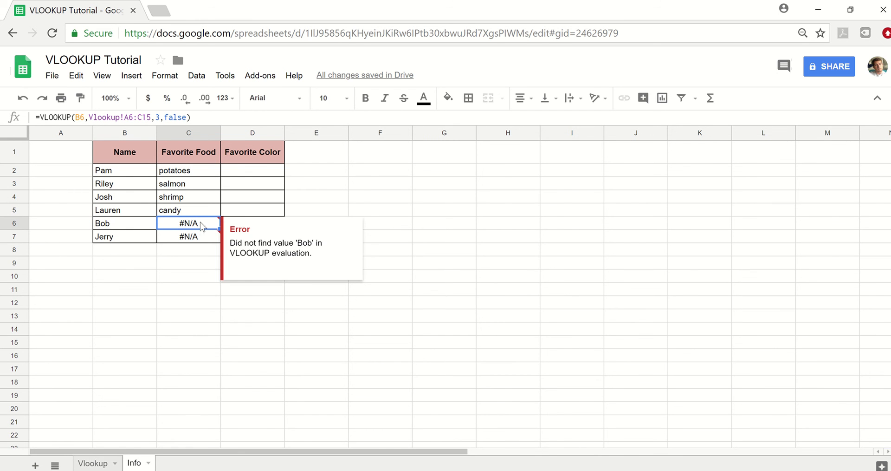
# Change the search key in the C2 formula to the open-ended range B2:B.
pyautogui.click(201, 174)
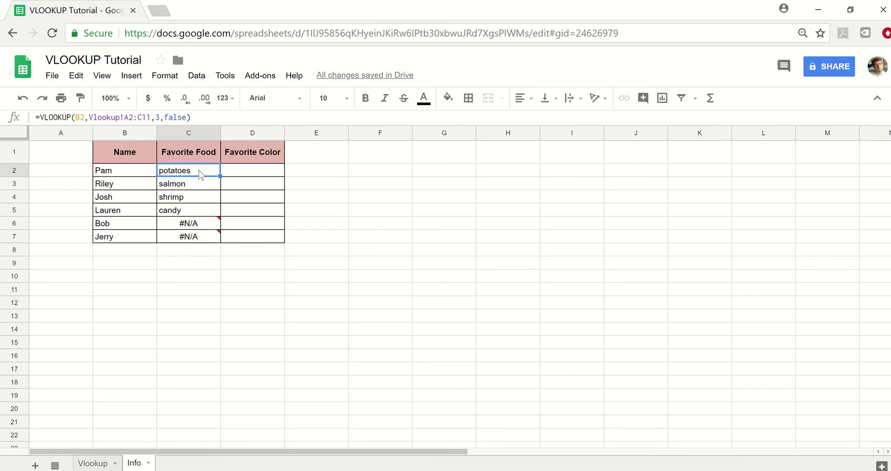
pyautogui.click(86, 116)
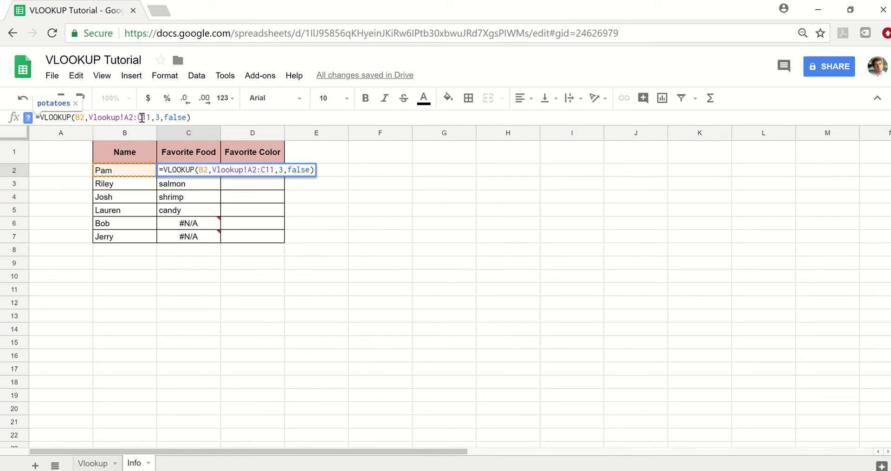
pyautogui.write(':')
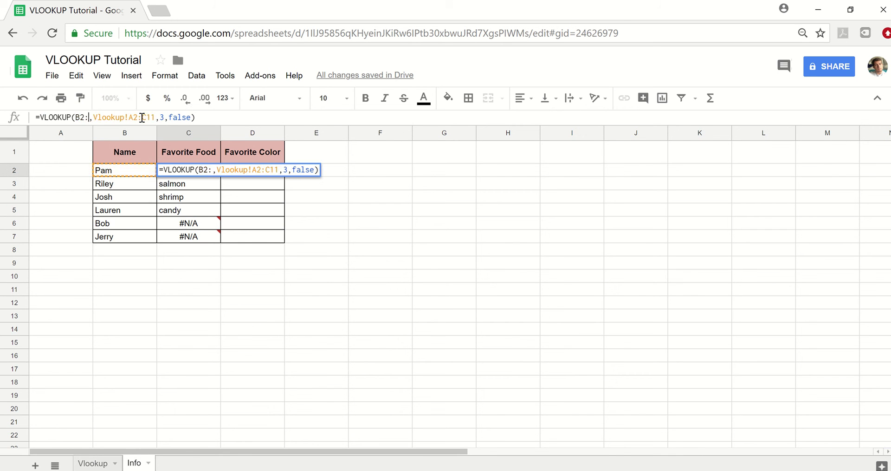
pyautogui.write('B')
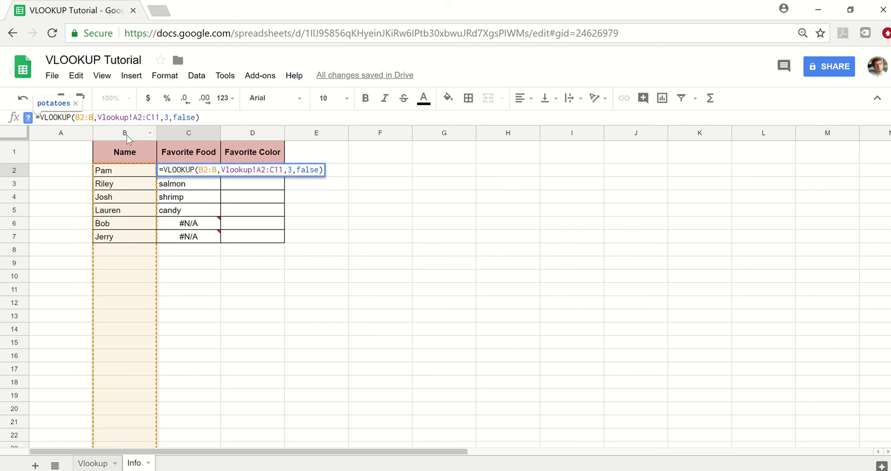
# Change the lookup range in the C2 formula to the whole columns Vlookup!A:C.
pyautogui.click(159, 119)
pyautogui.press('BackSpace')
pyautogui.press('BackSpace')
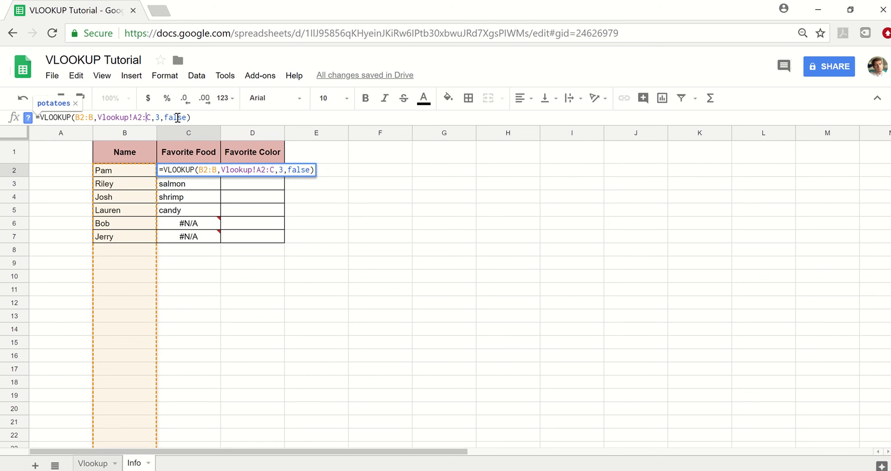
pyautogui.press('Left')
pyautogui.press('BackSpace')
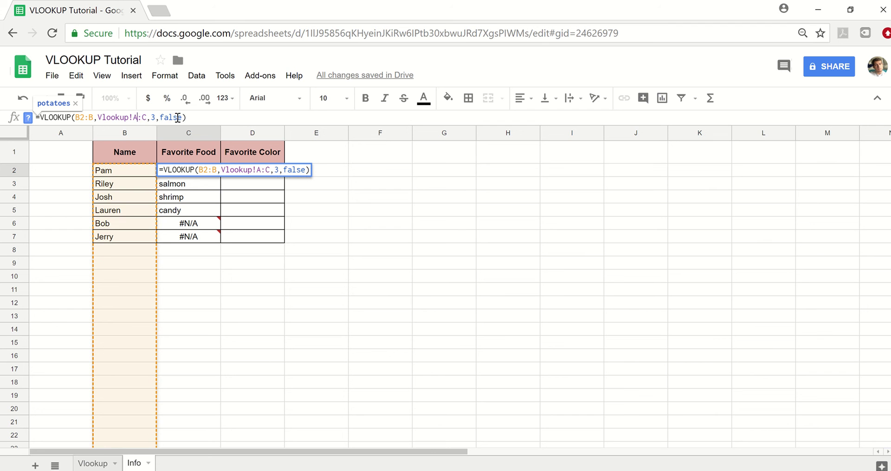
pyautogui.press('Right')
pyautogui.press('Right')
pyautogui.press('Left')
pyautogui.press('Left')
pyautogui.press('Right')
pyautogui.press('Right')
pyautogui.press('Right')
pyautogui.press('Right')
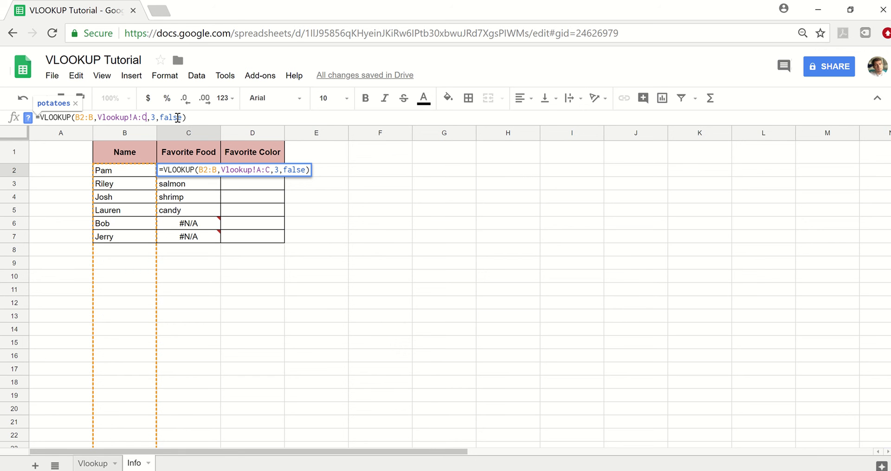
# Commit the edited C2 formula and fill it down the Favorite Food column through C7.
pyautogui.press('Return')
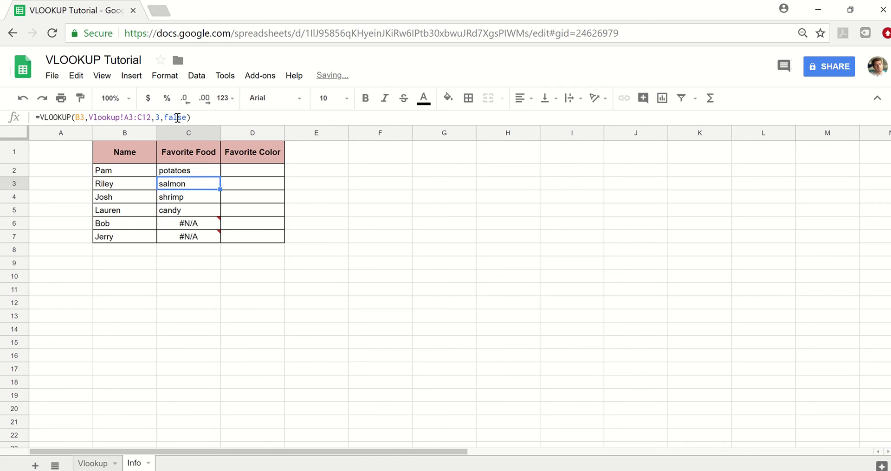
pyautogui.click(207, 172)
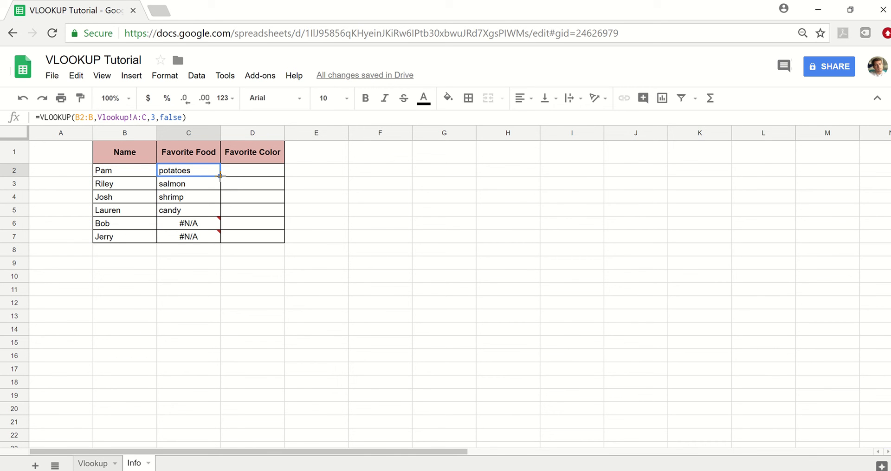
pyautogui.moveTo(220, 176); pyautogui.dragTo(212, 231)
# Review the Favorite Food formulas from C2 to C7 and check the column order on the Vlookup sheet.
pyautogui.click(210, 171)
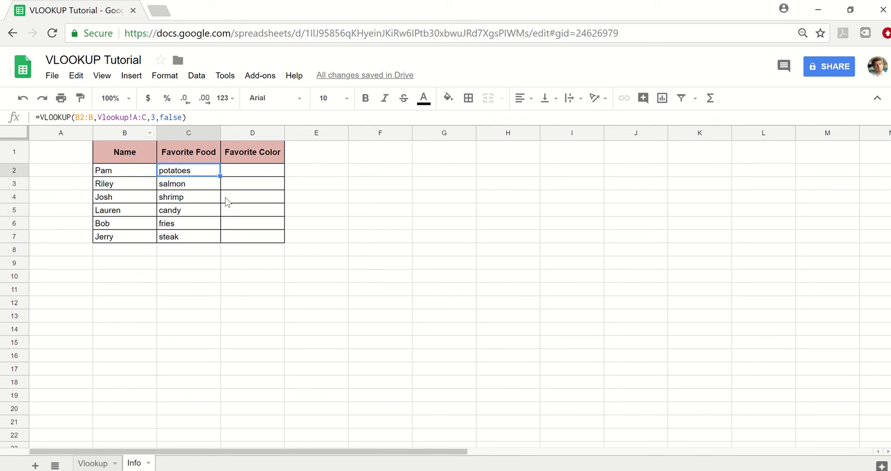
pyautogui.press('Down')
pyautogui.press('Down')
pyautogui.press('Down')
pyautogui.press('Down')
pyautogui.press('Down')
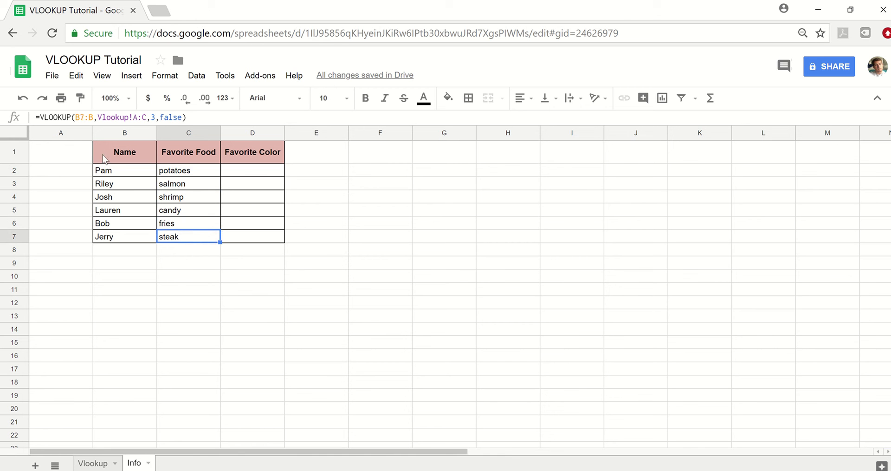
pyautogui.click(278, 174)
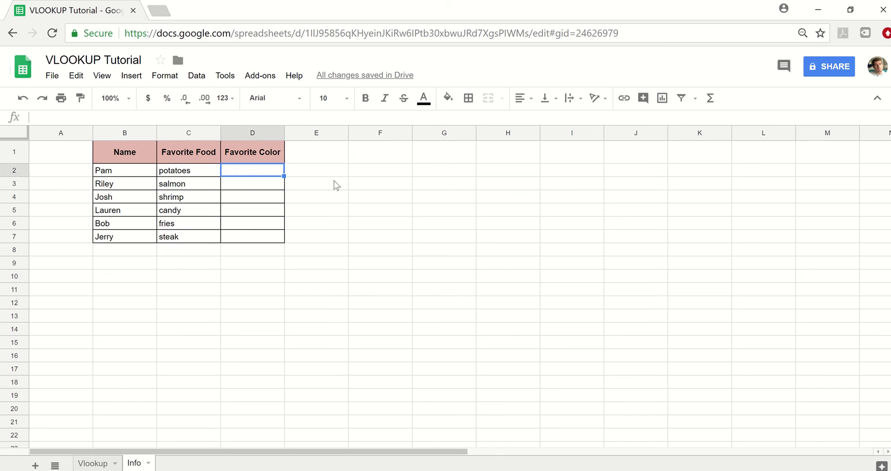
pyautogui.press('Left')
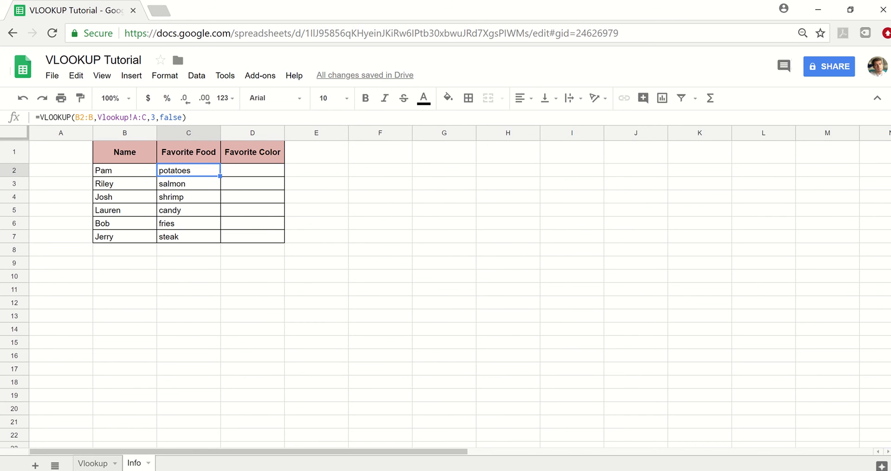
pyautogui.click(93, 463)
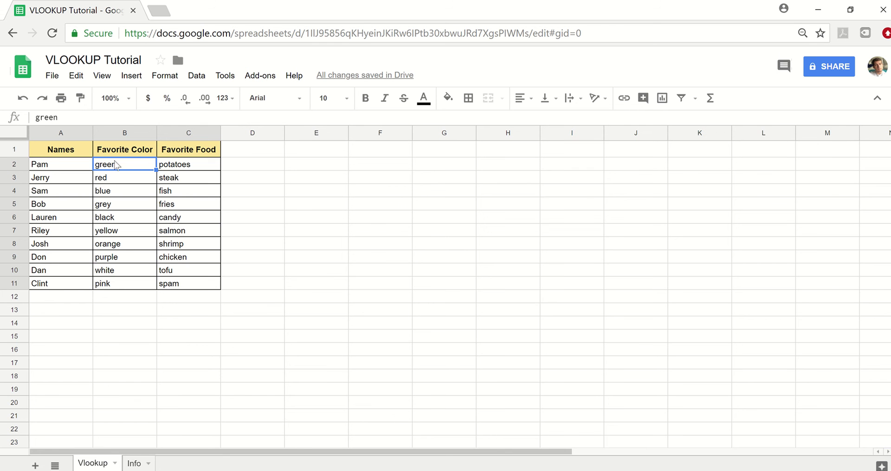
pyautogui.click(125, 463)
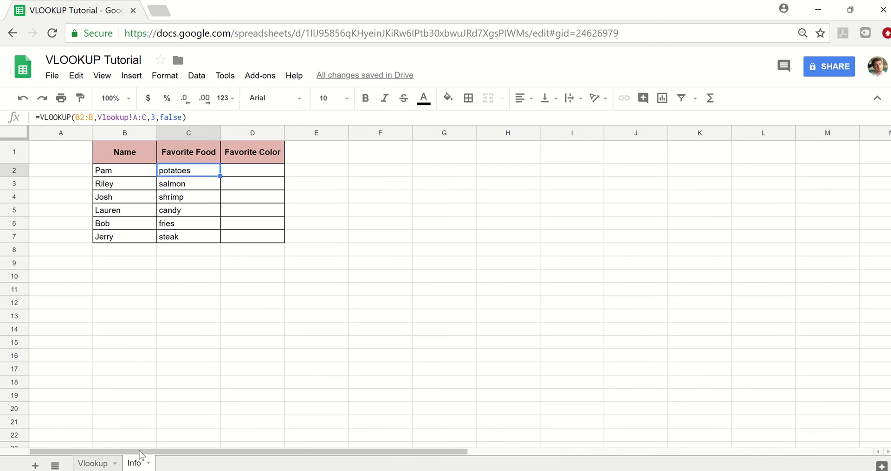
# Start a VLOOKUP formula in D2 of the Info sheet with B2:B as the search key.
pyautogui.click(241, 173)
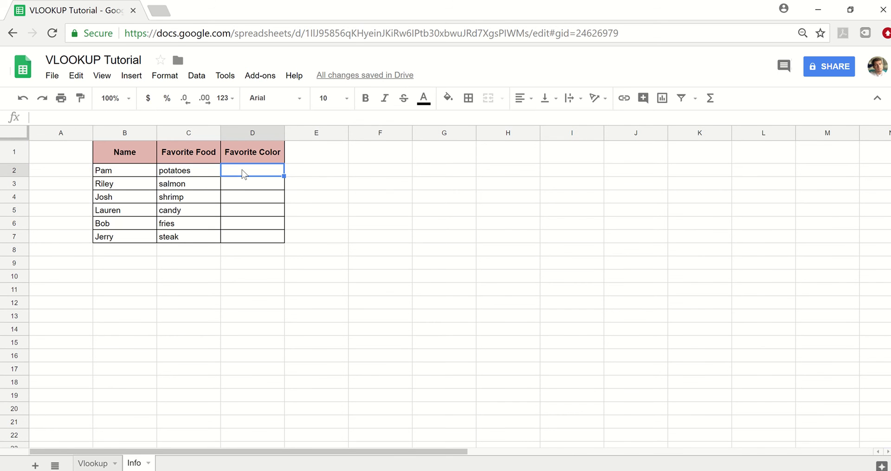
pyautogui.write('=VLO')
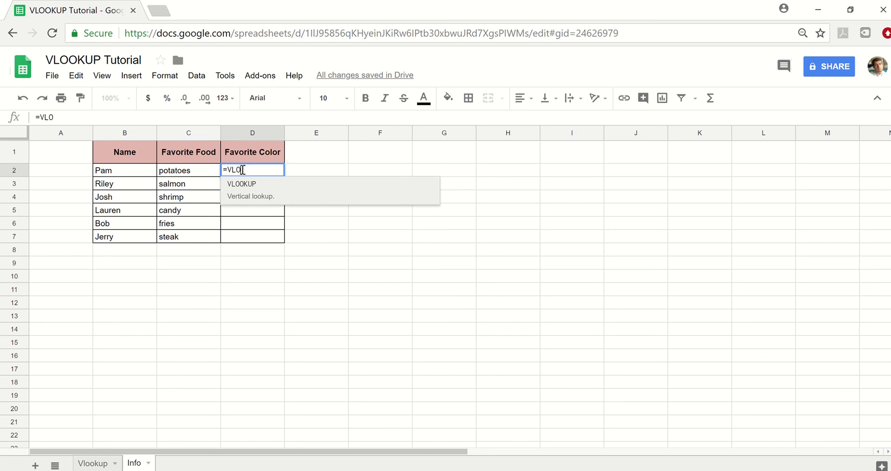
pyautogui.write('OKUP(')
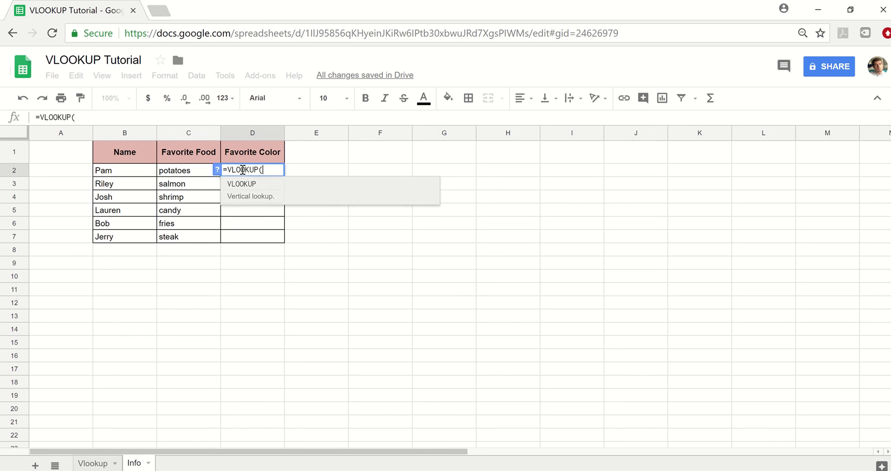
pyautogui.click(141, 175)
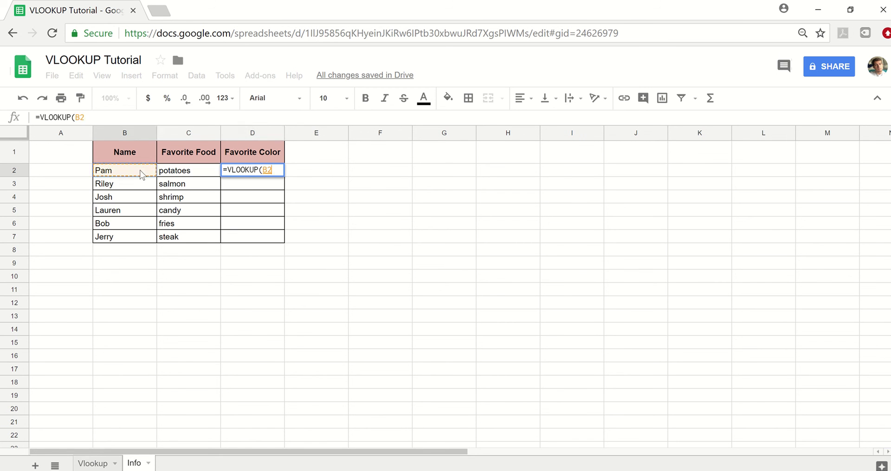
pyautogui.click(117, 120)
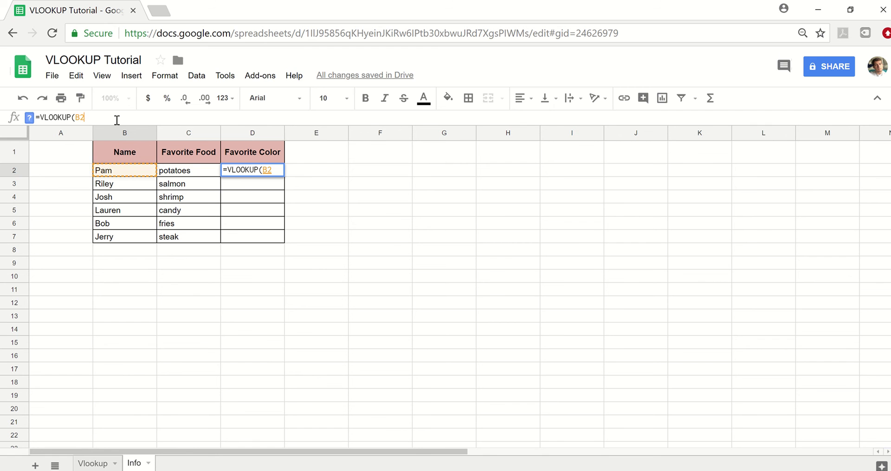
pyautogui.write(':B')
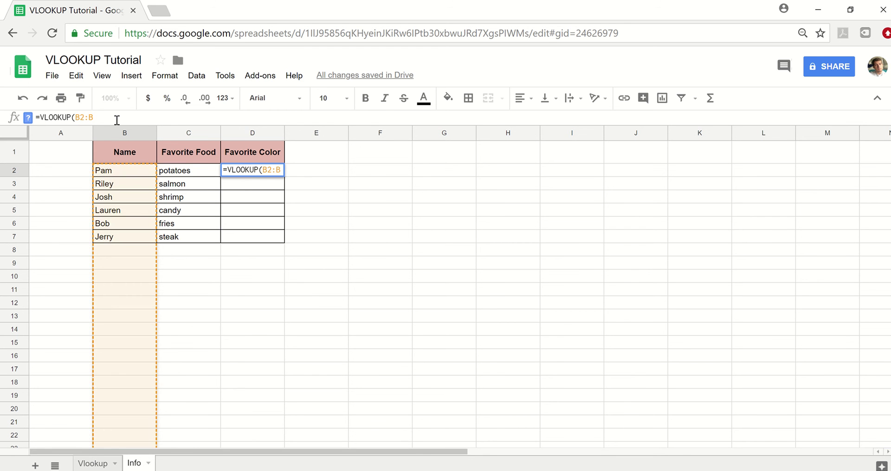
pyautogui.write(',')
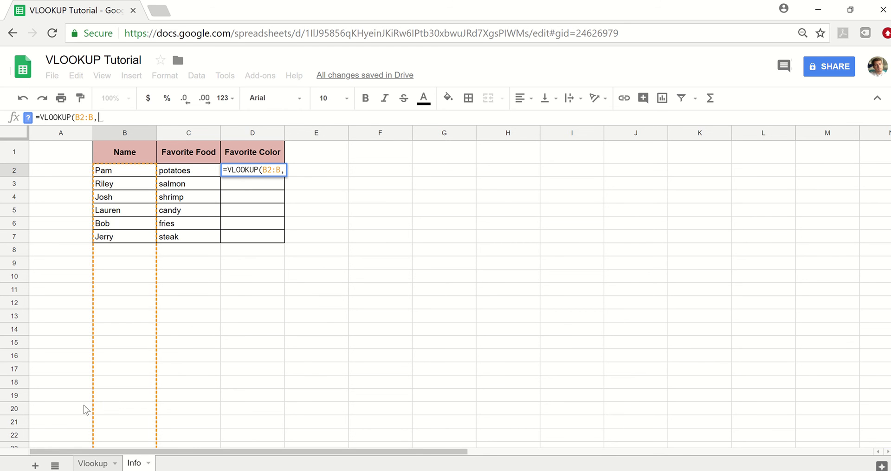
# Set the D2 formula's lookup range to the whole columns A:C of the Vlookup sheet.
pyautogui.click(91, 462)
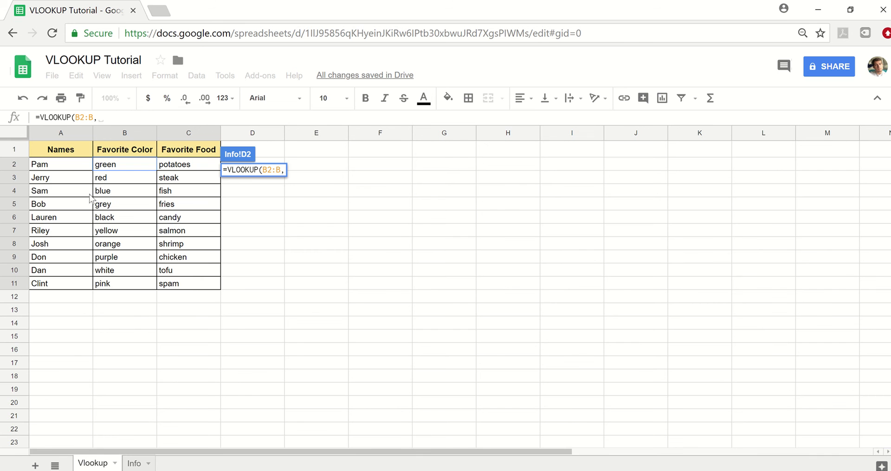
pyautogui.click(59, 133)
pyautogui.moveTo(95, 136); pyautogui.dragTo(173, 137)
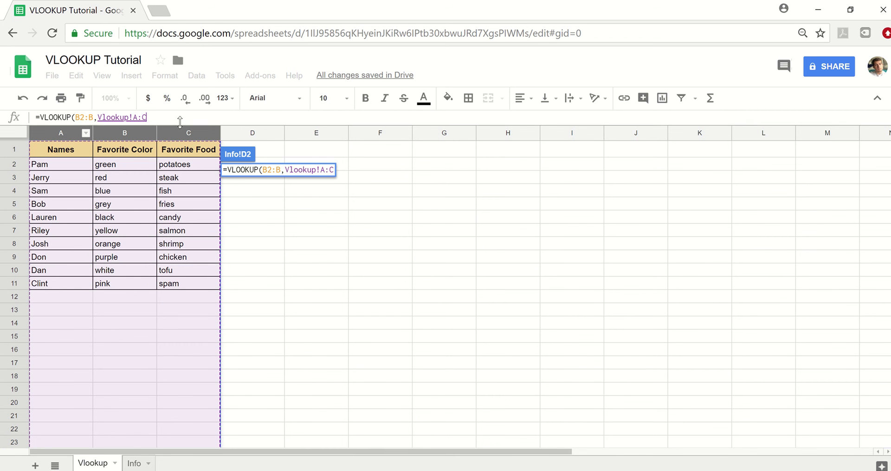
pyautogui.click(184, 121)
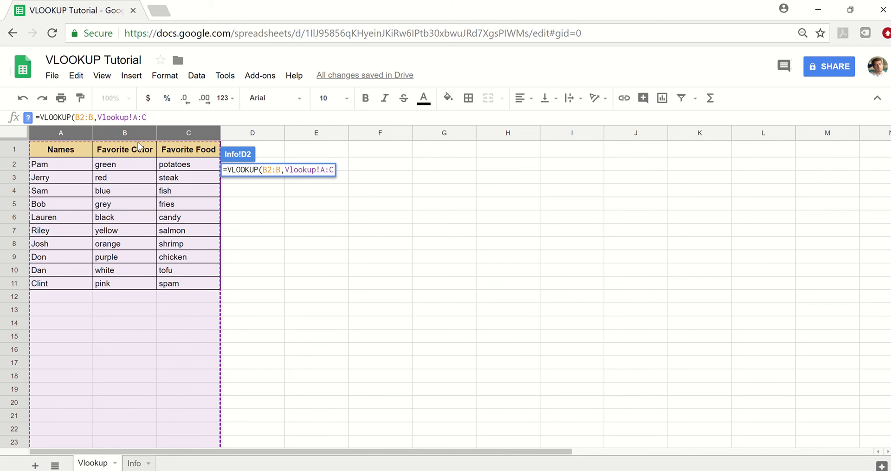
# Complete the D2 formula with column index 2 and false, and fill it down the Favorite Color column through D7.
pyautogui.write(',2')
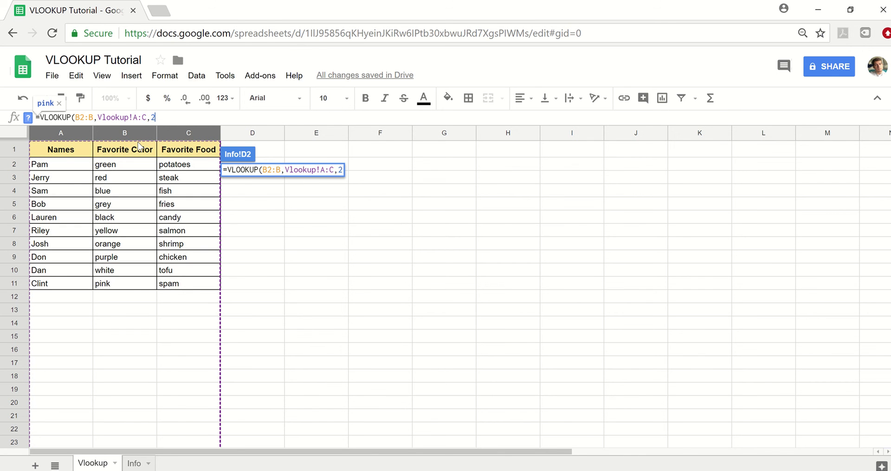
pyautogui.write(',fal')
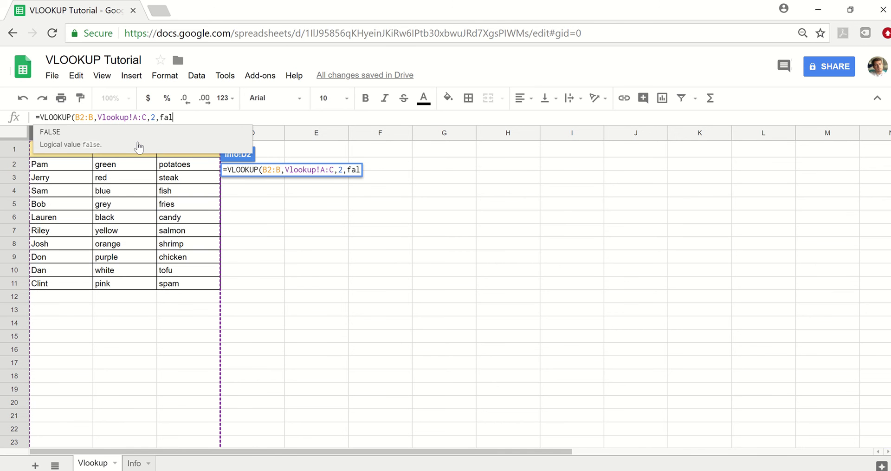
pyautogui.write('se)')
pyautogui.press('Return')
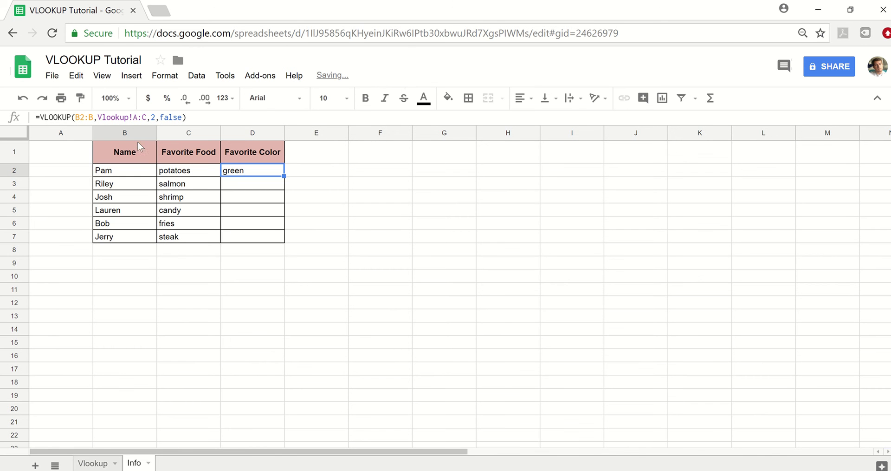
pyautogui.doubleClick(283, 176)
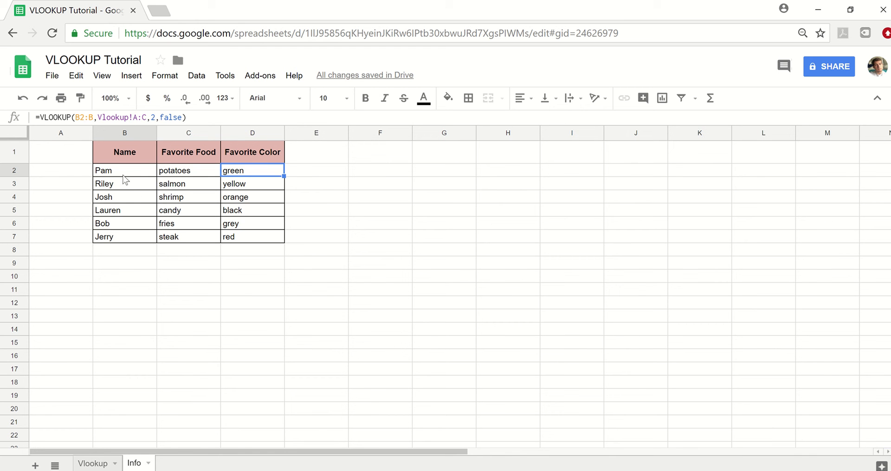
# Compare the favorites in row 4 of Info with the same person's Vlookup entry, and review the results in C2:D7.
pyautogui.click(119, 203)
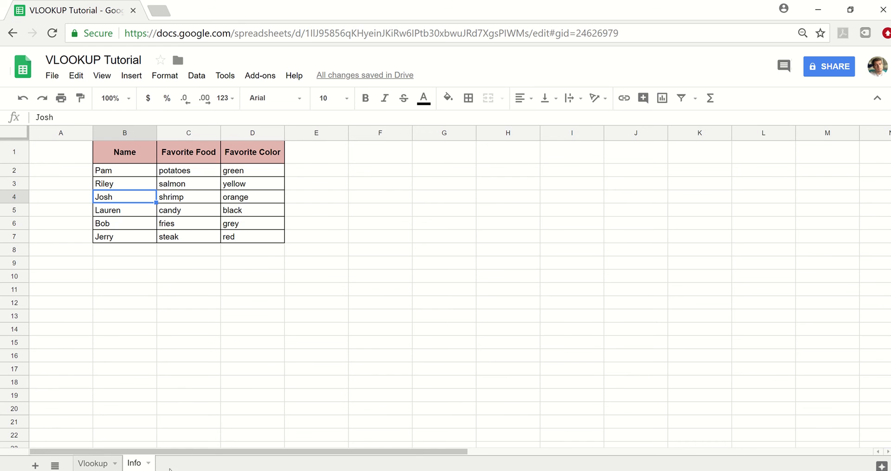
pyautogui.click(94, 463)
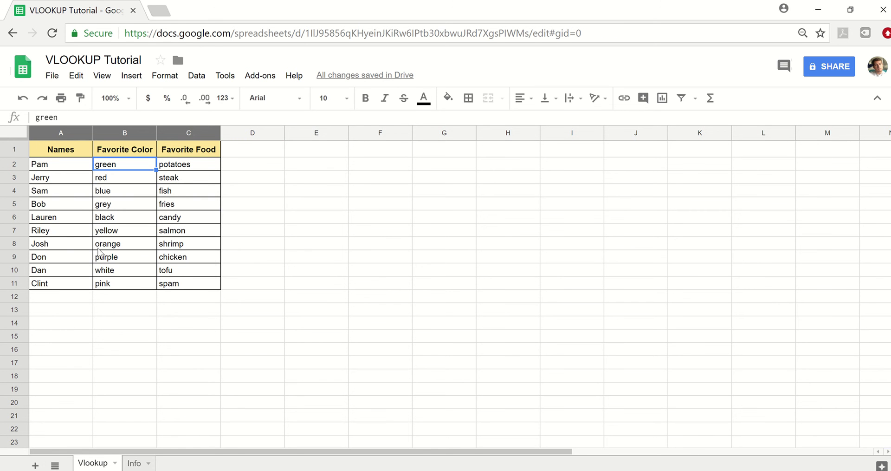
pyautogui.click(122, 247)
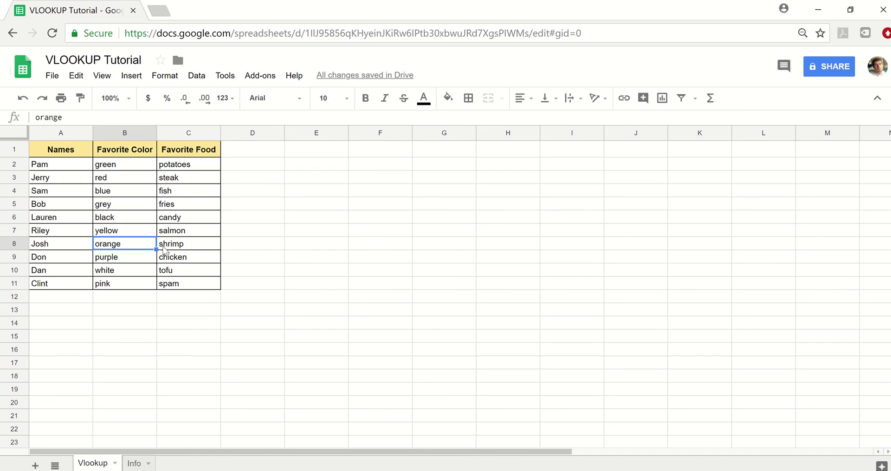
pyautogui.click(186, 247)
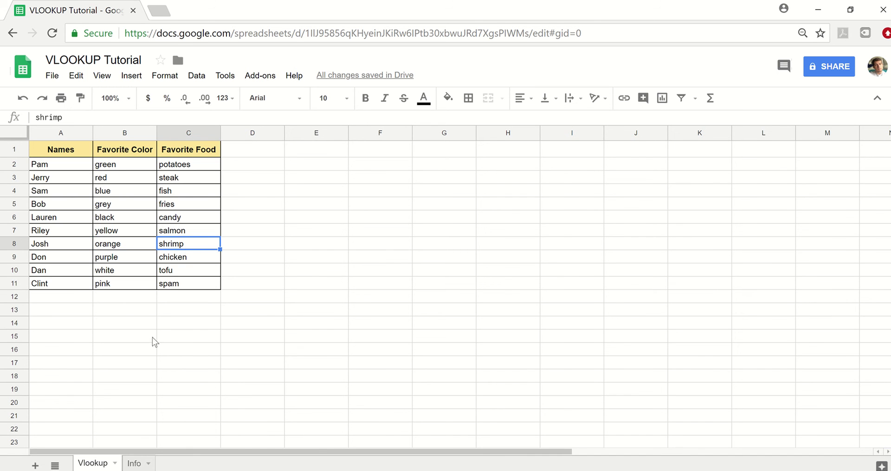
pyautogui.click(135, 462)
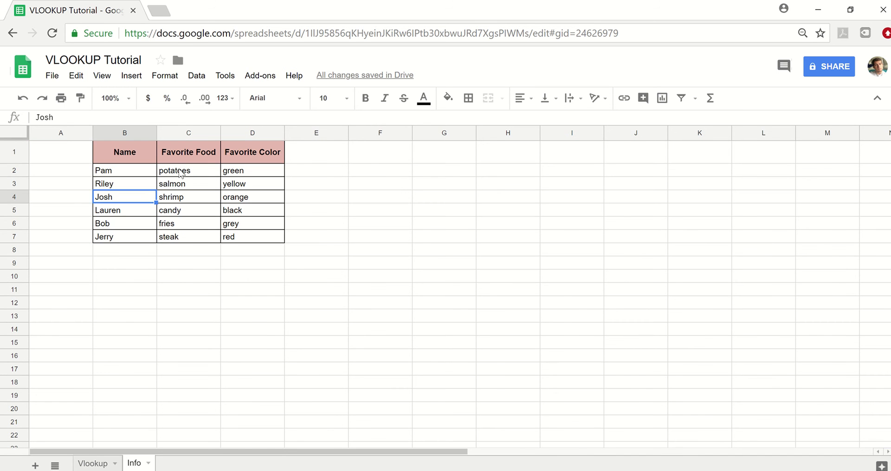
pyautogui.moveTo(181, 168); pyautogui.dragTo(258, 240)
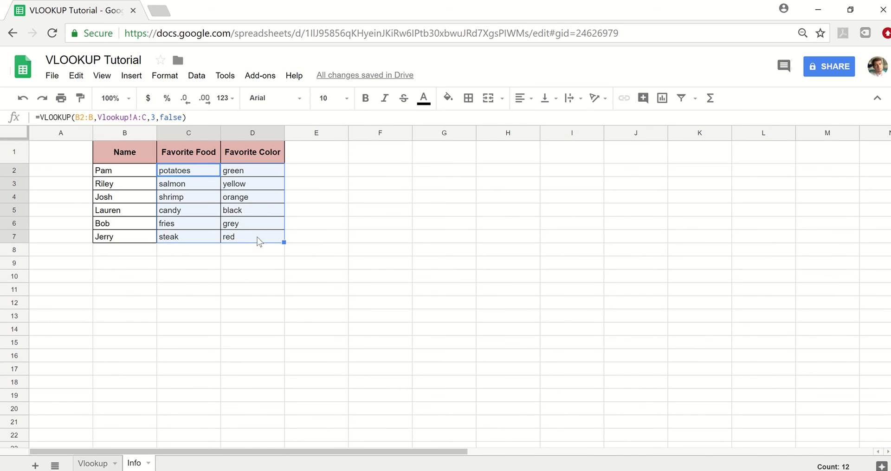